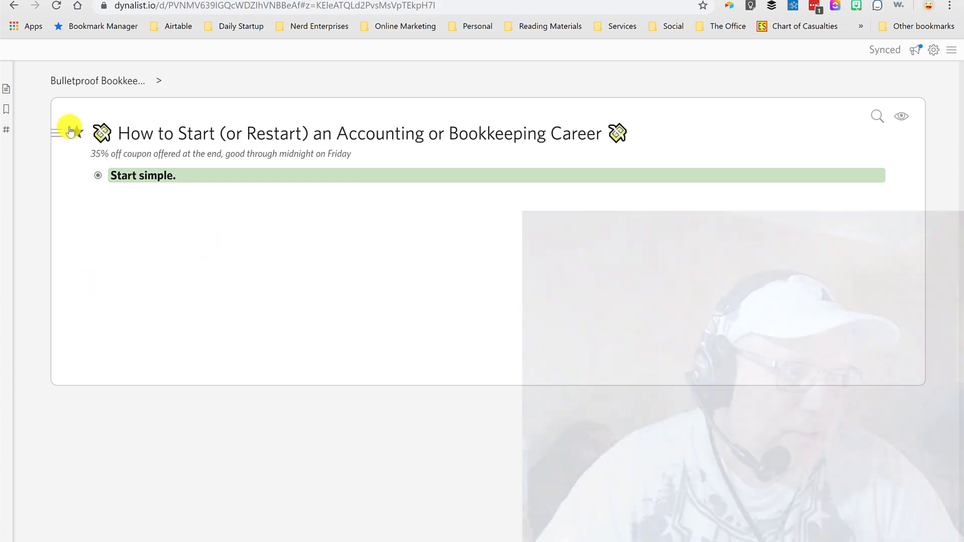
Expand every item in the outline, scroll through it, then collapse the whole outline again
{"action": "left_click", "coordinate": [55, 133]}
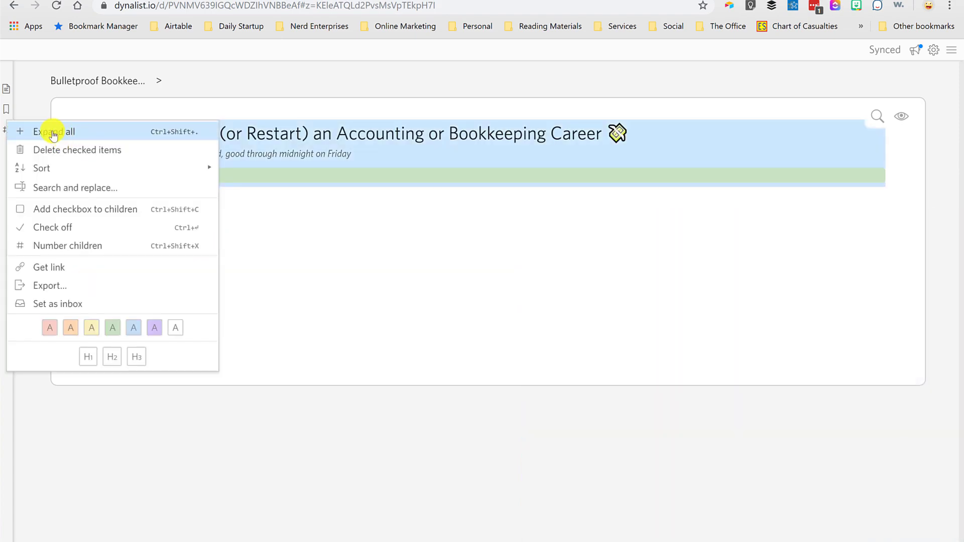
{"action": "left_click", "coordinate": [53, 132]}
{"action": "scroll", "coordinate": [445, 341], "scroll_direction": "down", "scroll_amount": 5}
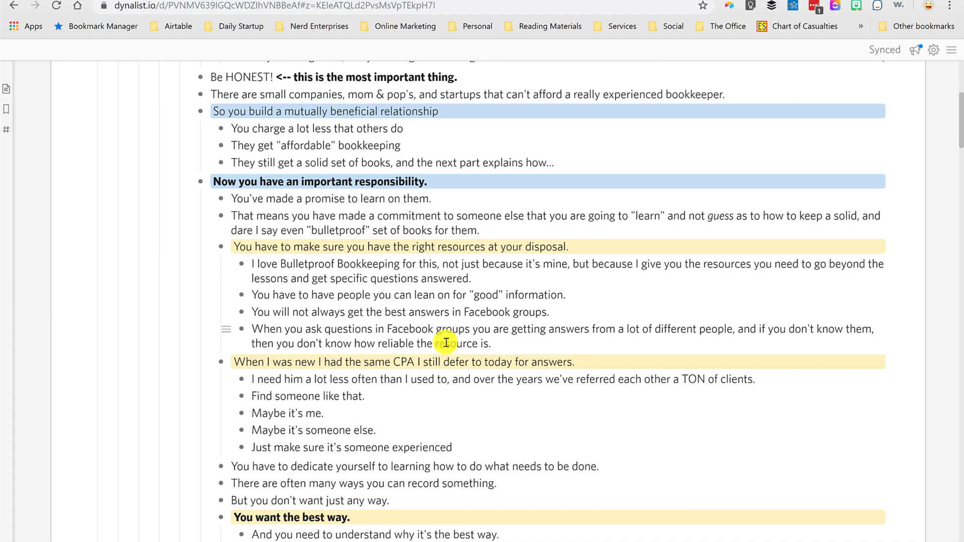
{"action": "scroll", "coordinate": [446, 343], "scroll_direction": "down", "scroll_amount": 6}
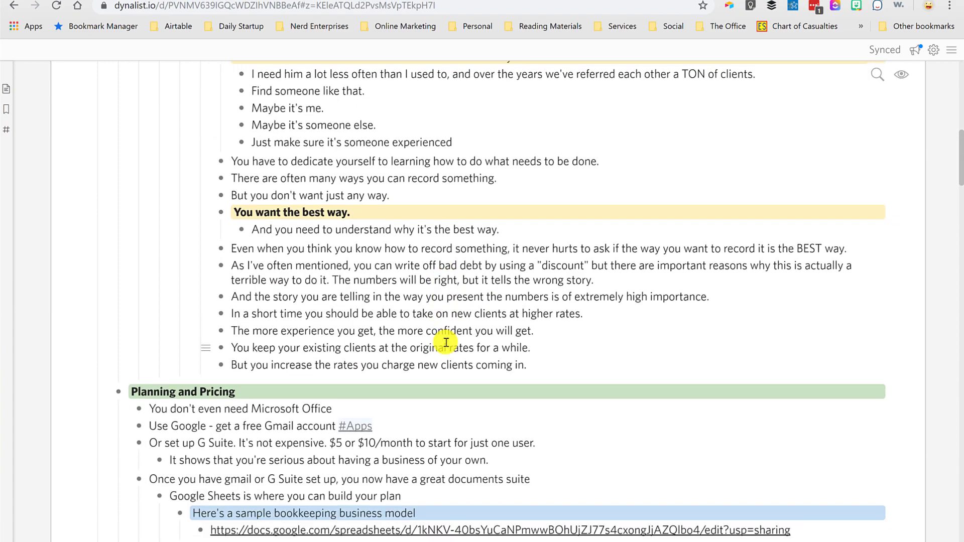
{"action": "scroll", "coordinate": [445, 343], "scroll_direction": "down", "scroll_amount": 12}
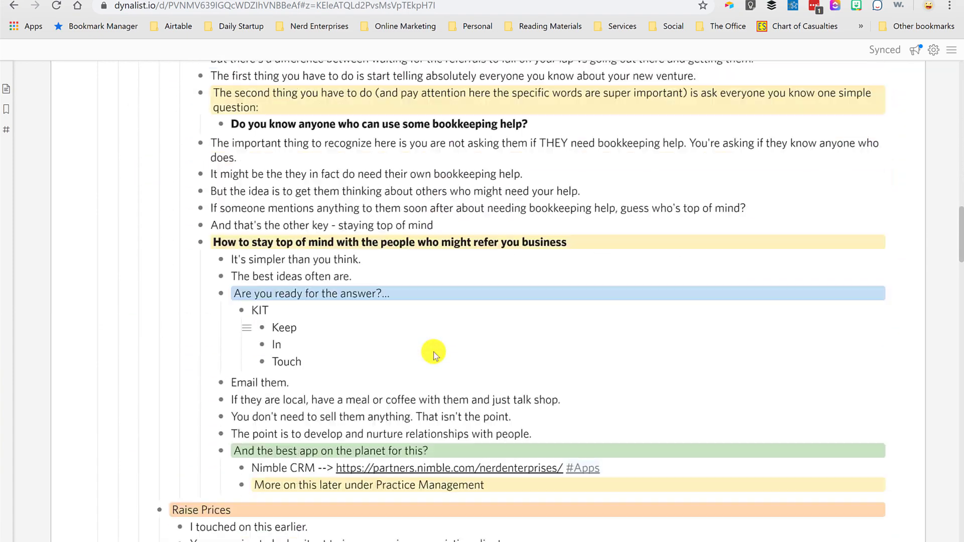
{"action": "scroll", "coordinate": [435, 353], "scroll_direction": "down", "scroll_amount": 8}
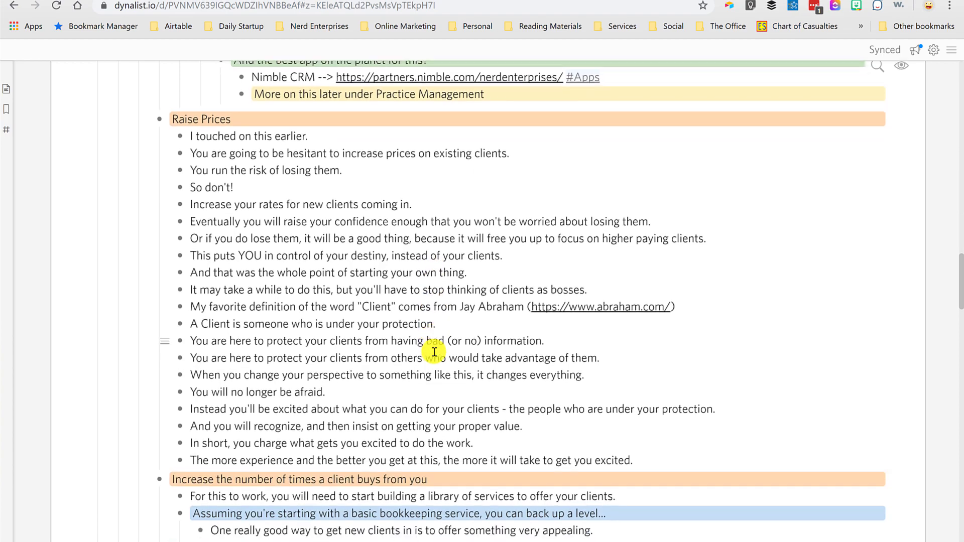
{"action": "scroll", "coordinate": [435, 353], "scroll_direction": "down", "scroll_amount": 8}
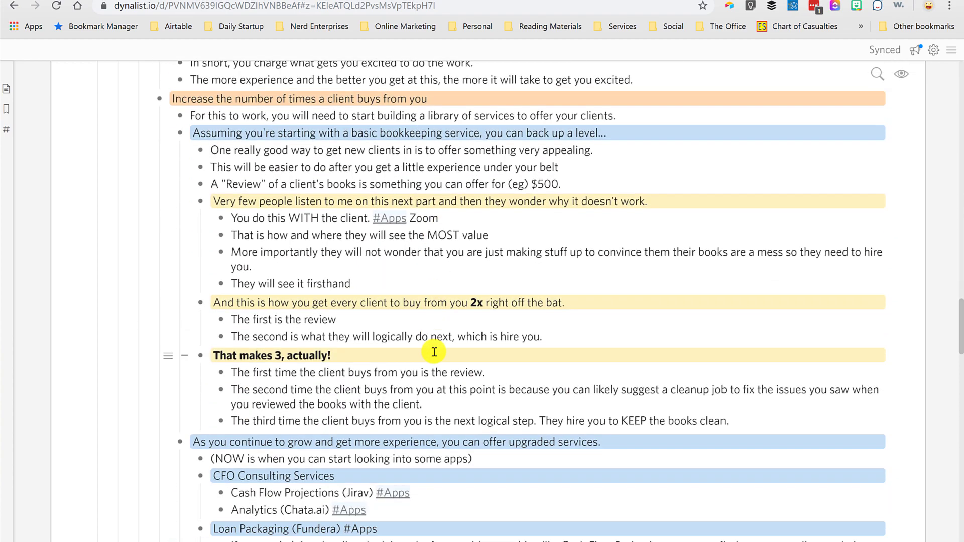
{"action": "scroll", "coordinate": [432, 359], "scroll_direction": "down", "scroll_amount": 4}
{"action": "scroll", "coordinate": [437, 391], "scroll_direction": "up", "scroll_amount": 2}
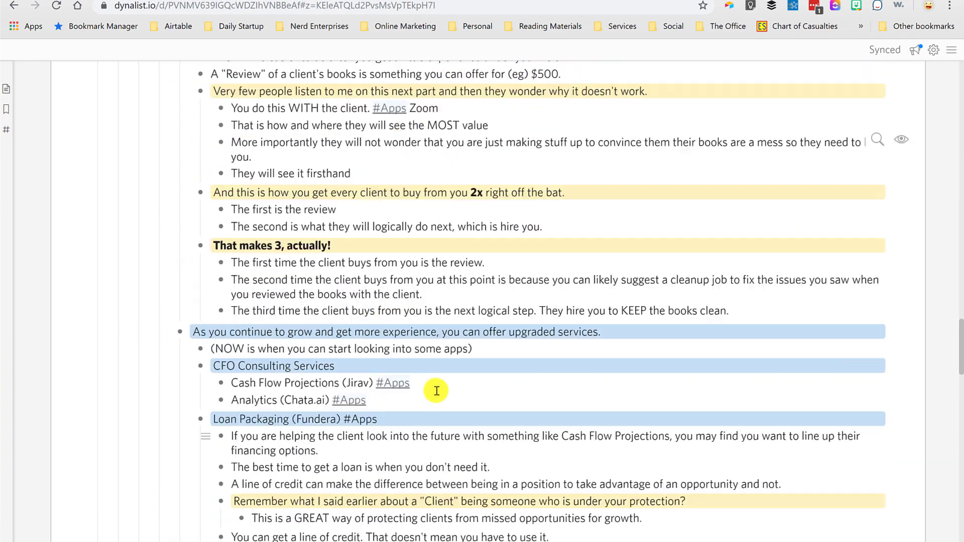
{"action": "scroll", "coordinate": [436, 391], "scroll_direction": "up", "scroll_amount": 20}
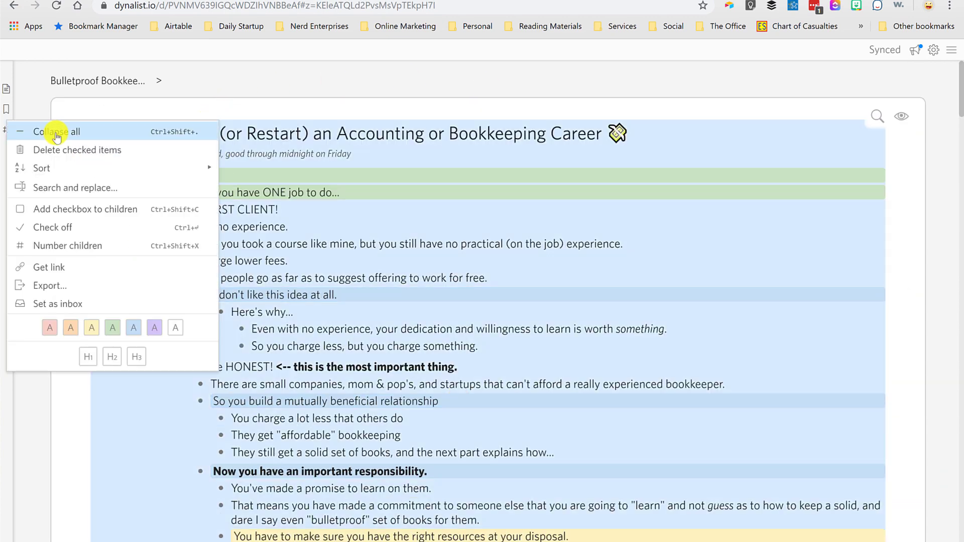
{"action": "left_click", "coordinate": [57, 135]}
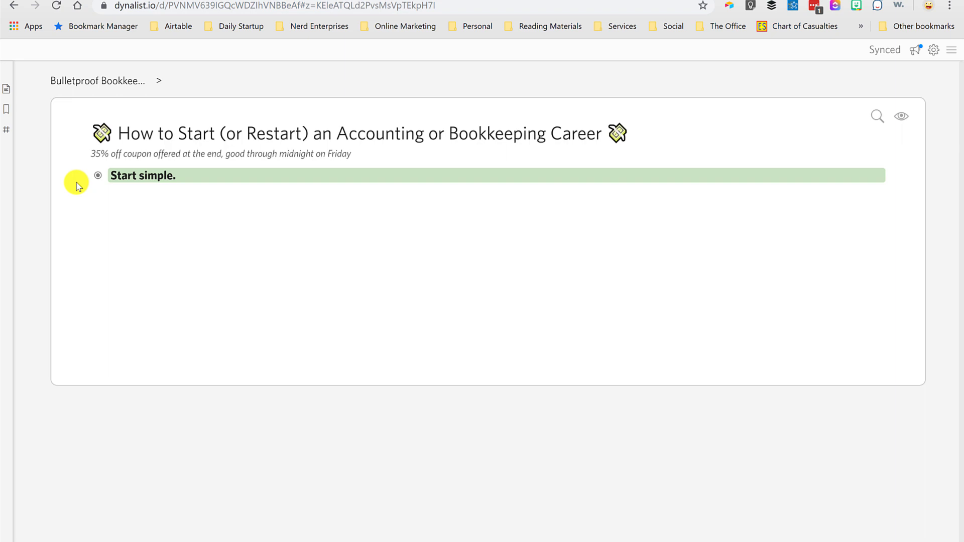
Expand Start simple. and zoom into the Practice Management section
{"action": "left_click", "coordinate": [80, 176]}
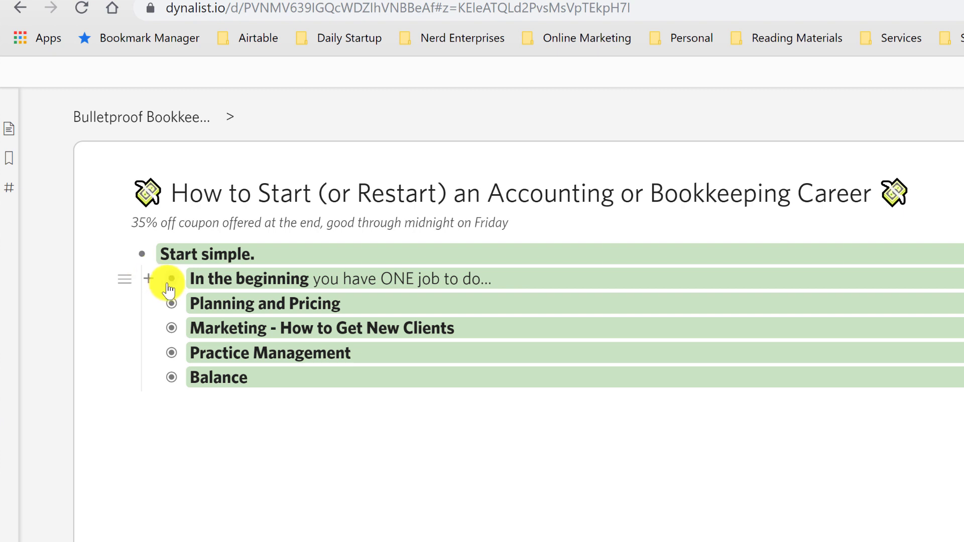
{"action": "left_click", "coordinate": [172, 353]}
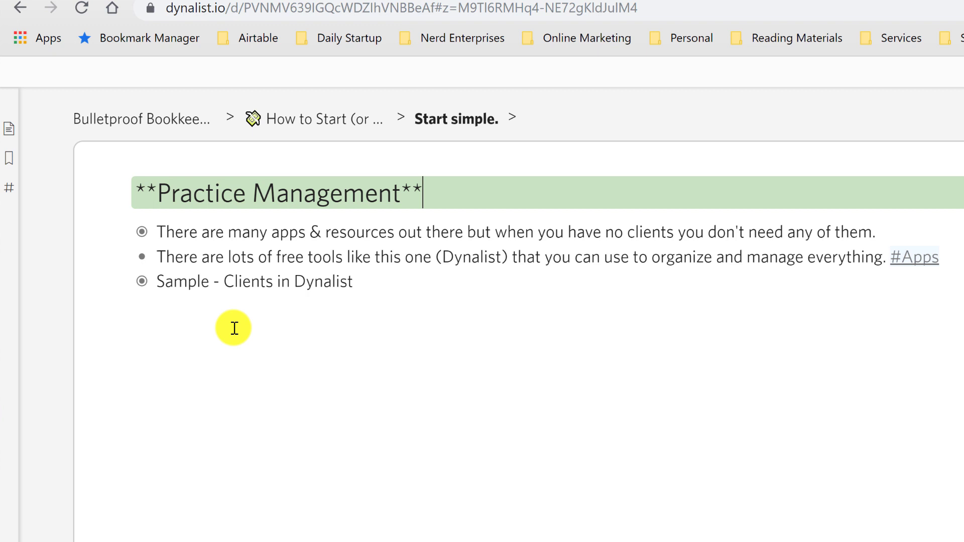
{"action": "left_click", "coordinate": [367, 281]}
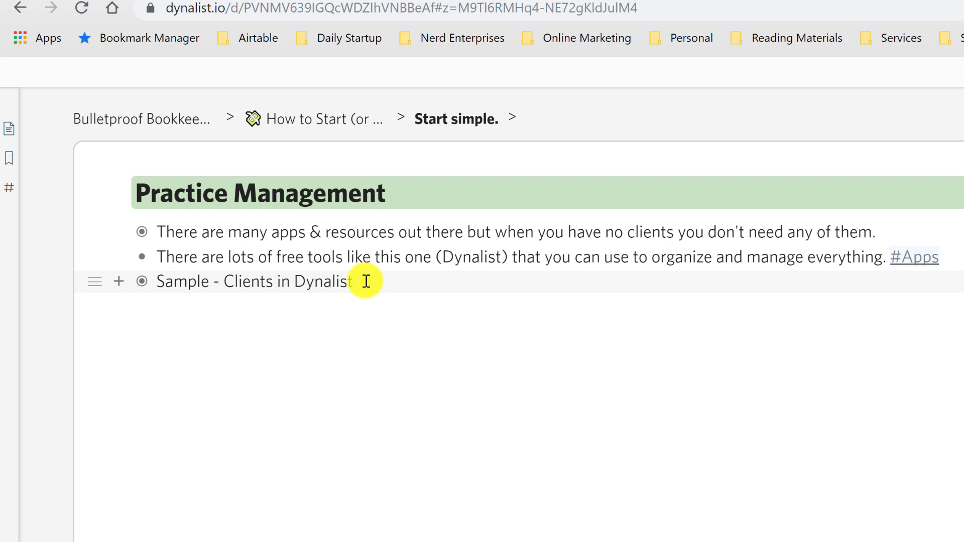
Return to the full outline, collapse all, expand Start simple., and briefly peek into Marketing
{"action": "left_click", "coordinate": [321, 119]}
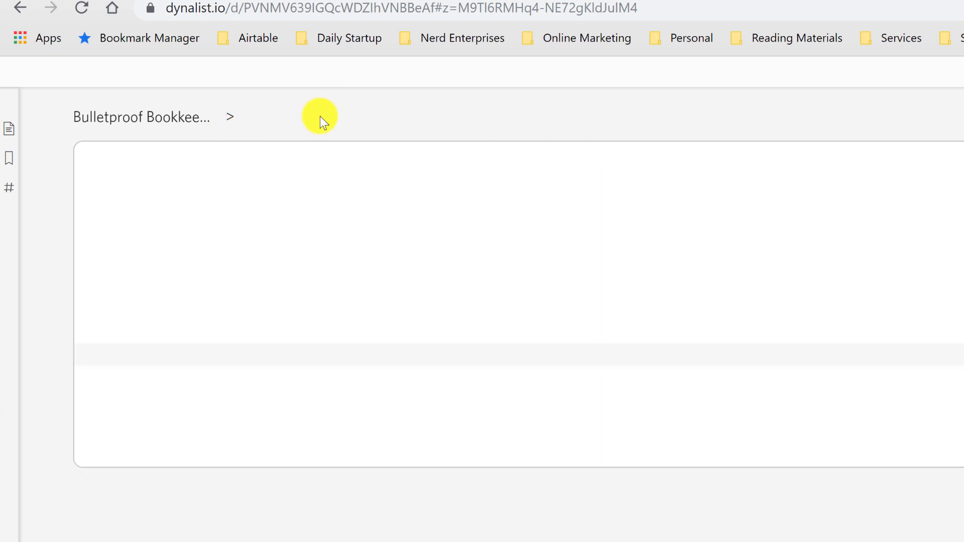
{"action": "left_click", "coordinate": [86, 194]}
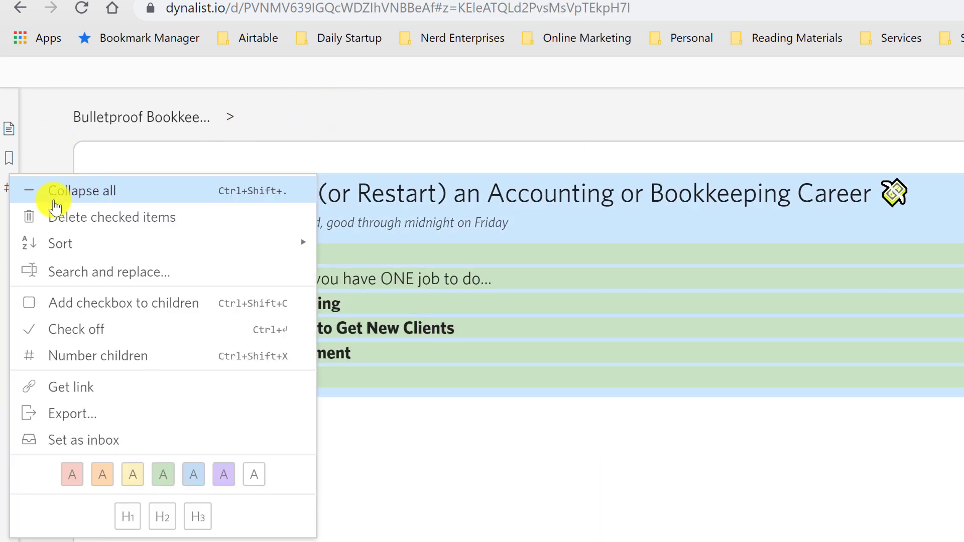
{"action": "left_click", "coordinate": [38, 192]}
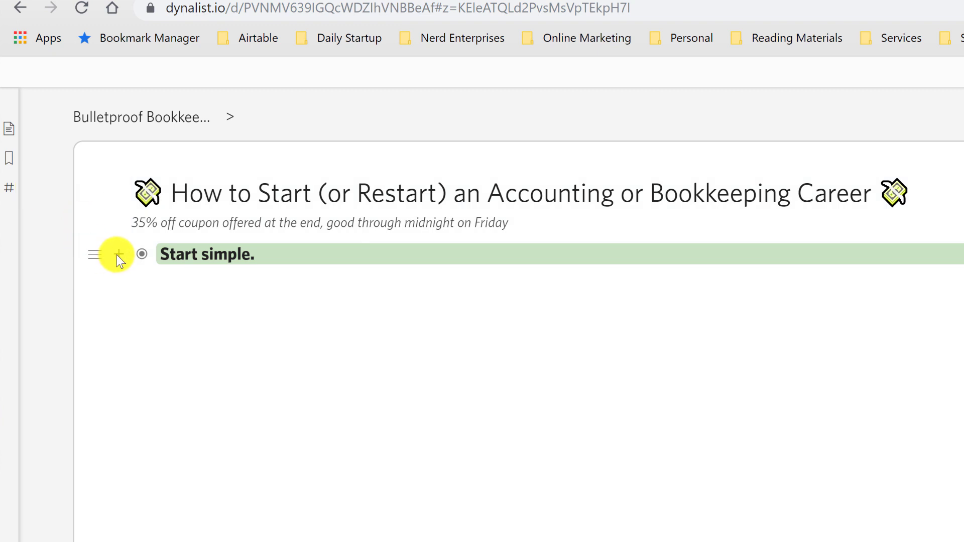
{"action": "left_click", "coordinate": [118, 255]}
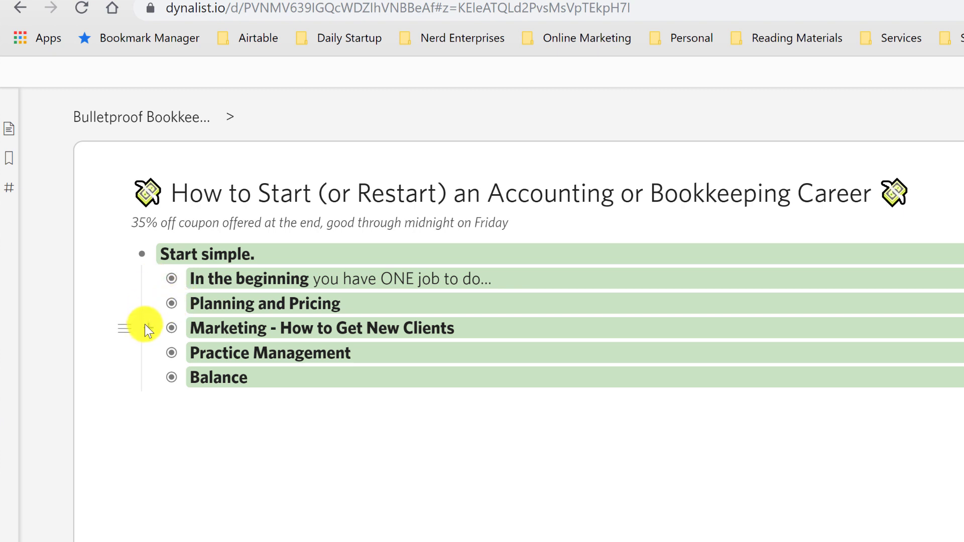
{"action": "left_click", "coordinate": [149, 326]}
{"action": "left_click", "coordinate": [149, 327]}
Expand Planning and Pricing down to the sample business model and open its Google Sheets link
{"action": "mouse_move", "coordinate": [166, 332]}
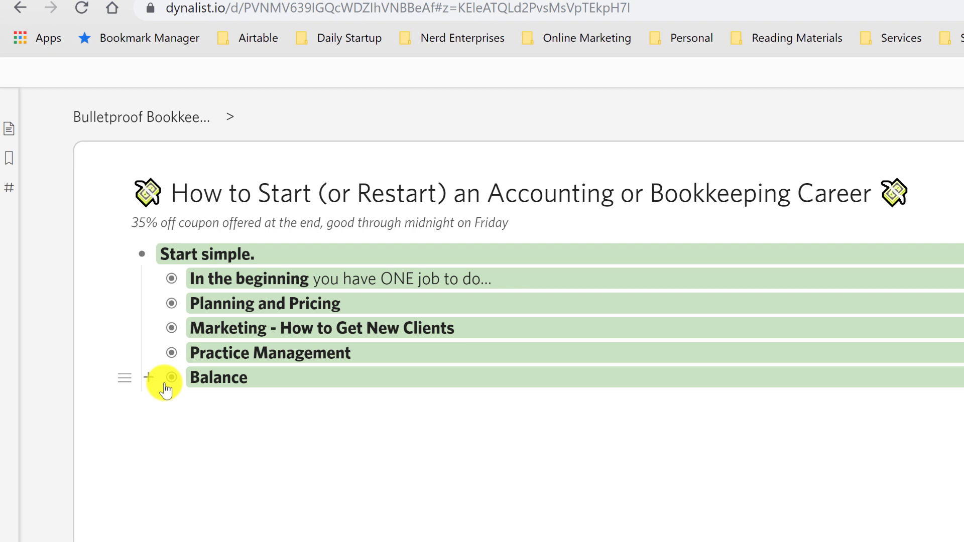
{"action": "left_click", "coordinate": [149, 302]}
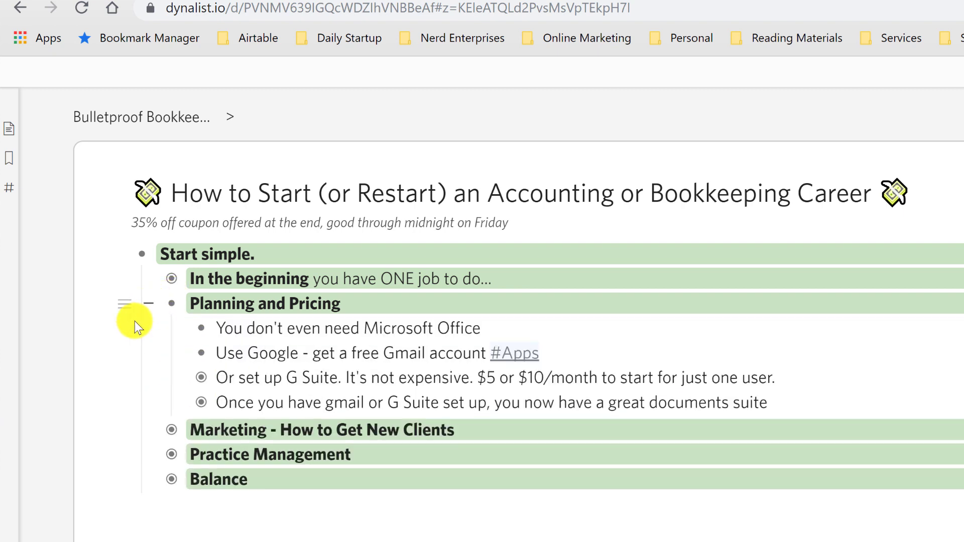
{"action": "left_click", "coordinate": [177, 377]}
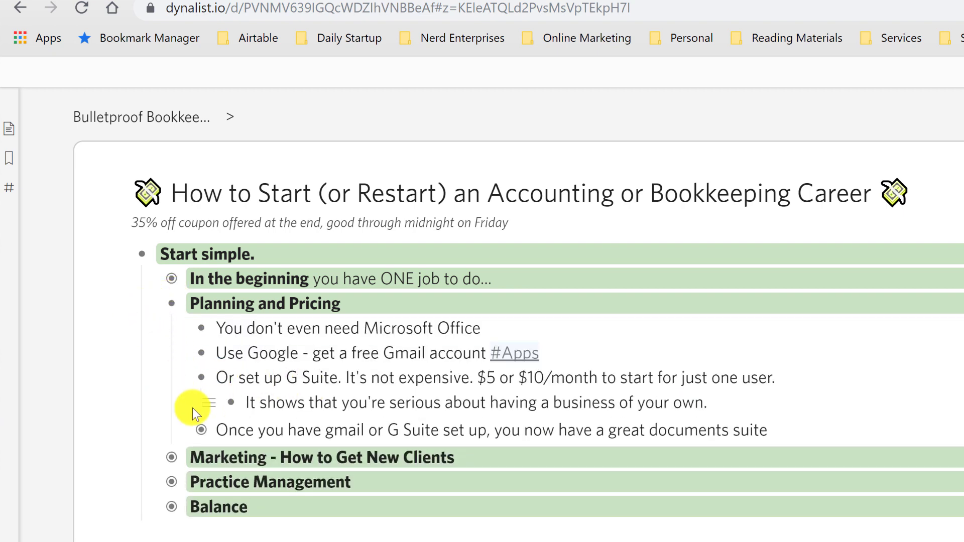
{"action": "left_click", "coordinate": [177, 424]}
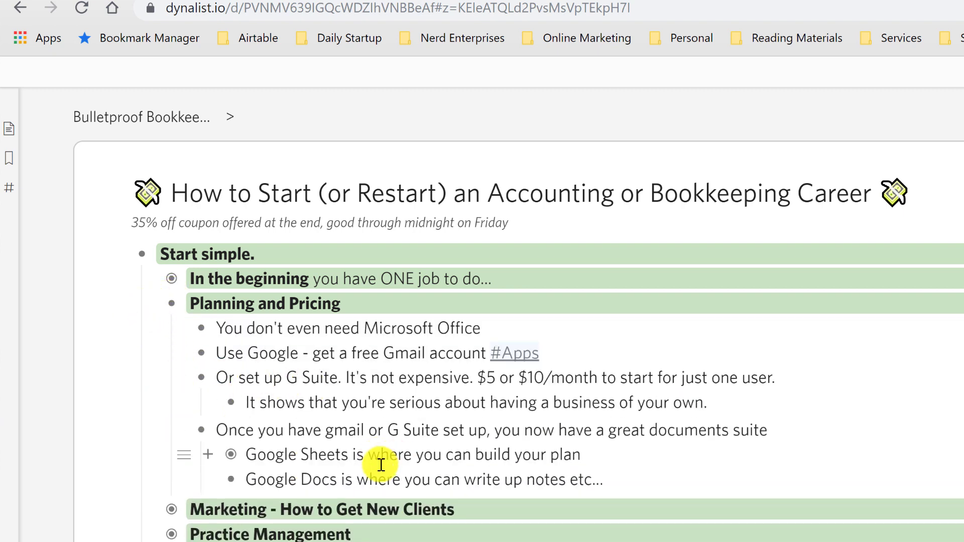
{"action": "left_click", "coordinate": [207, 456]}
{"action": "left_click", "coordinate": [236, 480]}
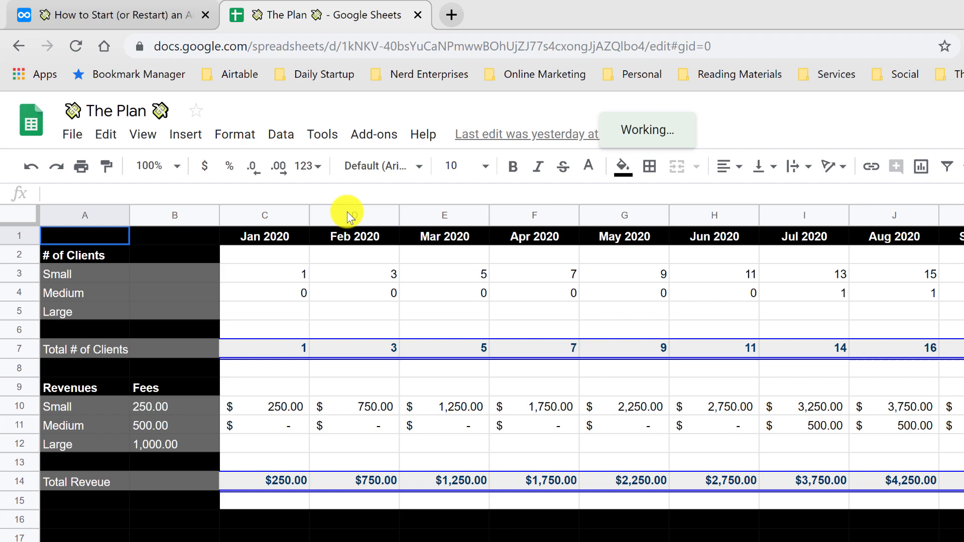
Move from the Jan 2020 header to the $87,000 annualized revenue total, then return to Dynalist
{"action": "left_click", "coordinate": [285, 237]}
{"action": "key", "text": "ctrl+Right"}
{"action": "key", "text": "ctrl+Right"}
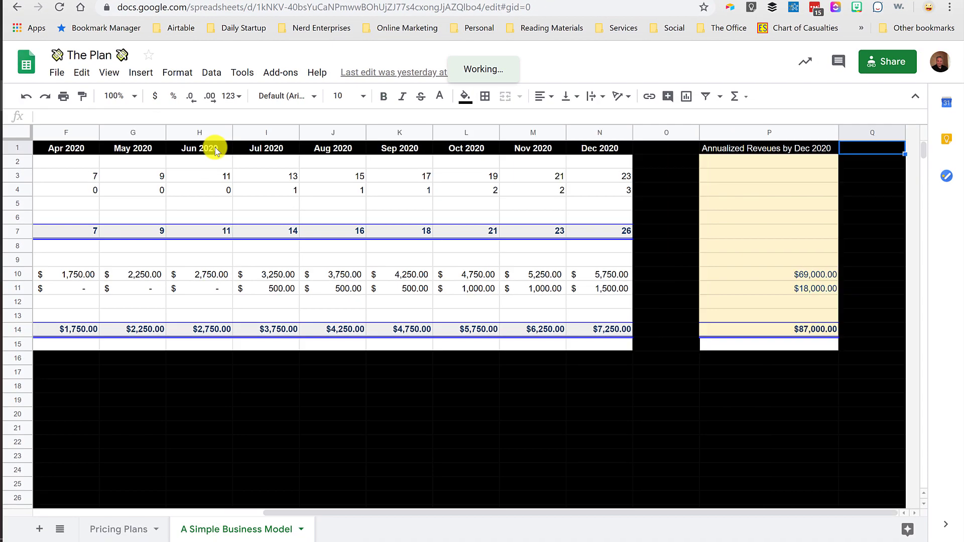
{"action": "key", "text": "Down"}
{"action": "key", "text": "ctrl+Down"}
{"action": "key", "text": "Down"}
{"action": "key", "text": "Down"}
{"action": "key", "text": "Down"}
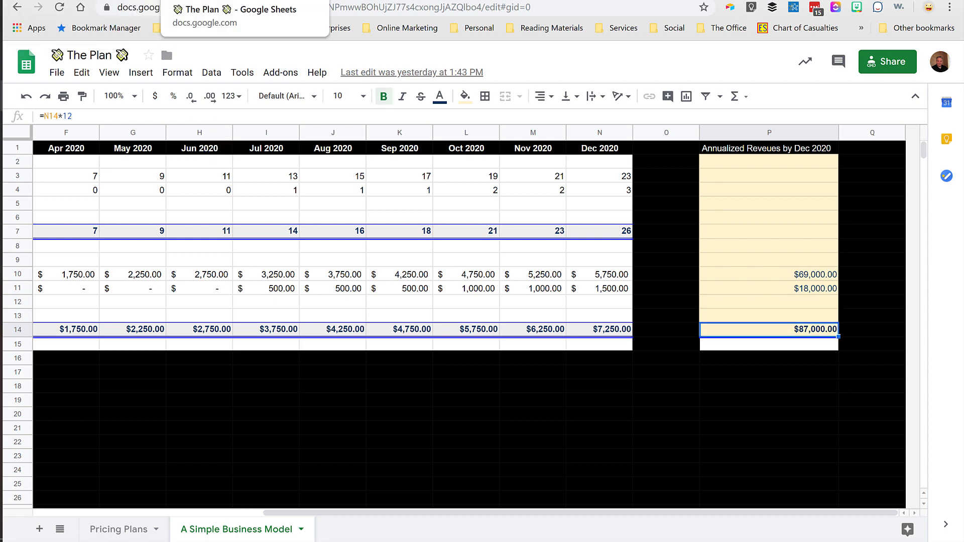
{"action": "left_click", "coordinate": [116, 0]}
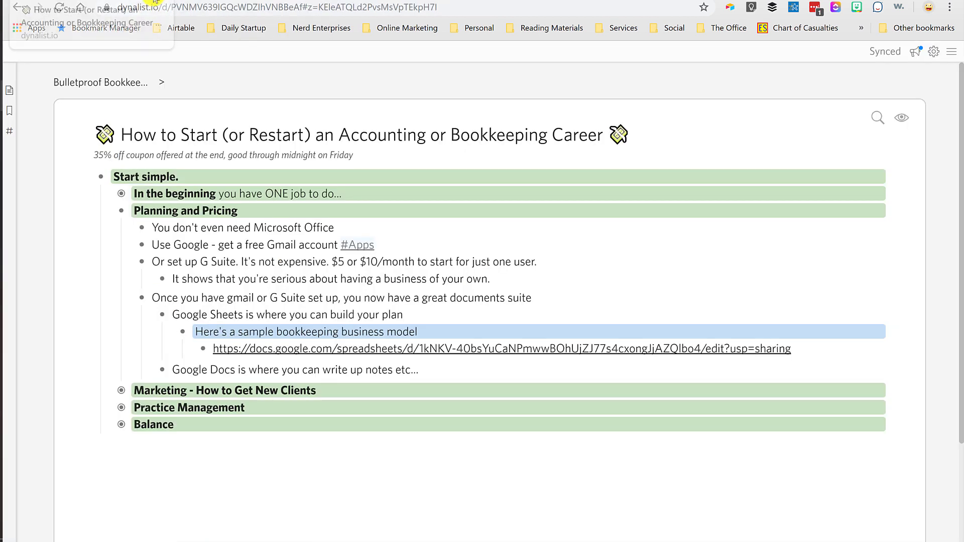
Collapse the Google Sheets note, the documents-suite item, and the Planning and Pricing section
{"action": "left_click", "coordinate": [147, 315]}
{"action": "left_click", "coordinate": [126, 299]}
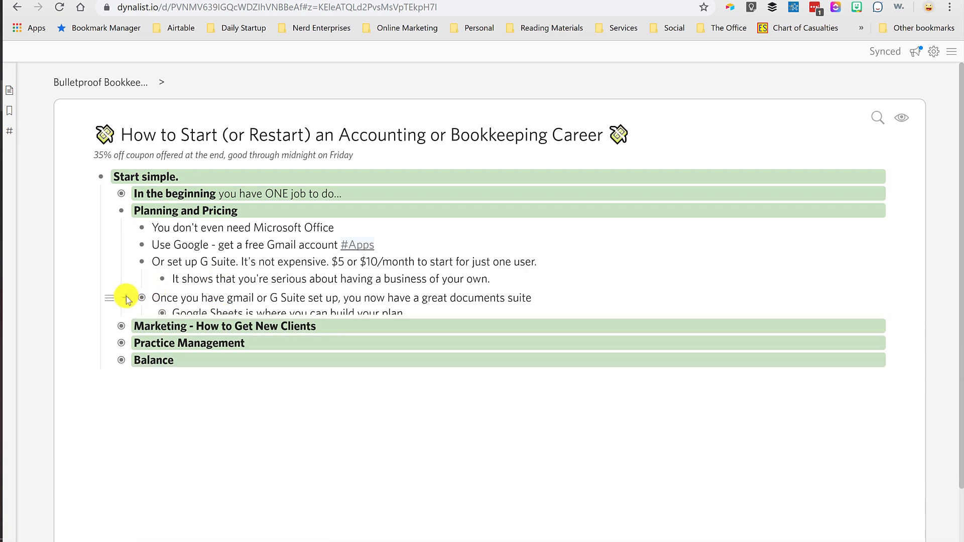
{"action": "left_click", "coordinate": [106, 210]}
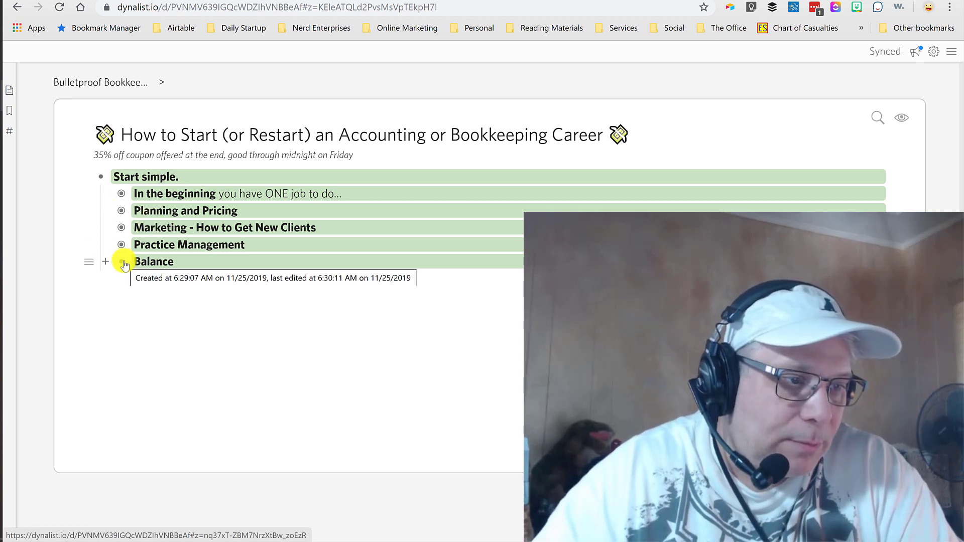
Drag the Balance section near the top and back to the end, then select its heading
{"action": "left_click_drag", "start_coordinate": [128, 267], "coordinate": [123, 209]}
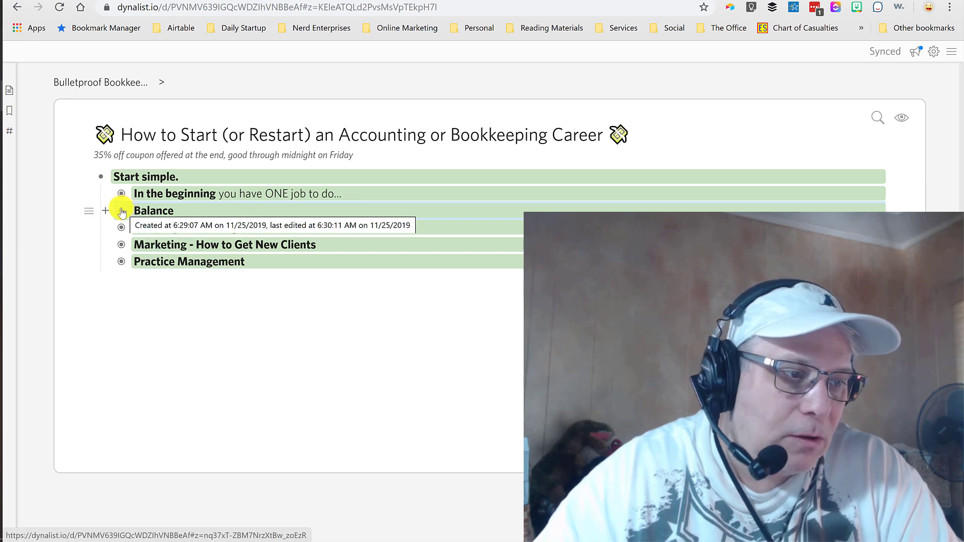
{"action": "left_click_drag", "start_coordinate": [121, 211], "coordinate": [123, 272]}
{"action": "left_click", "coordinate": [182, 267]}
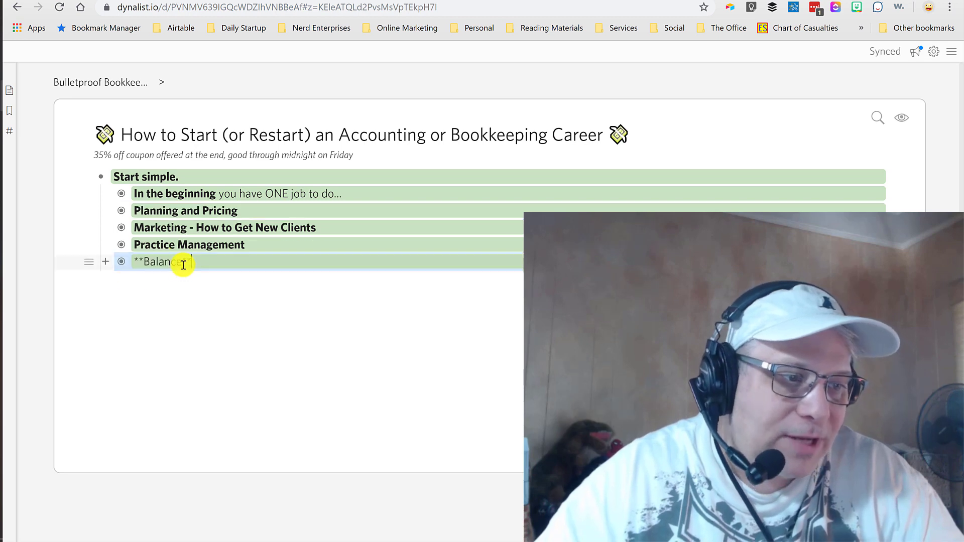
{"action": "left_click", "coordinate": [641, 134]}
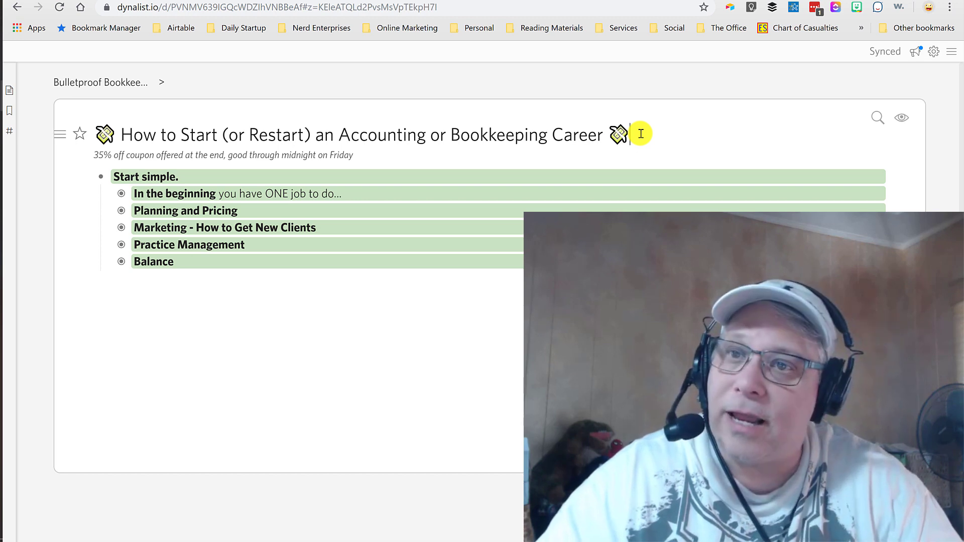